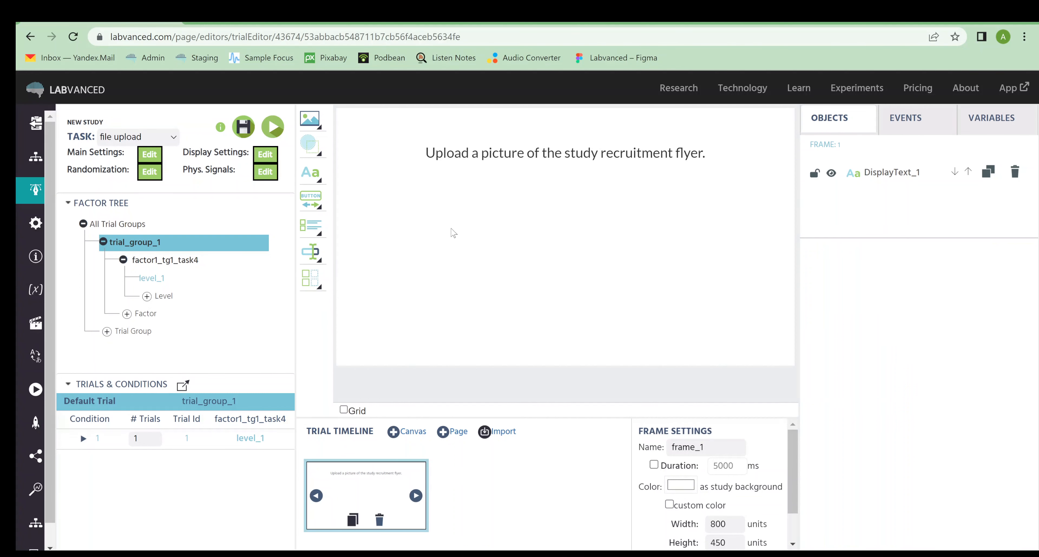
- Add a File Upload object with the variable name fileUpload and place it below the instruction text at about X 244, Y 191
left_click(316, 283)
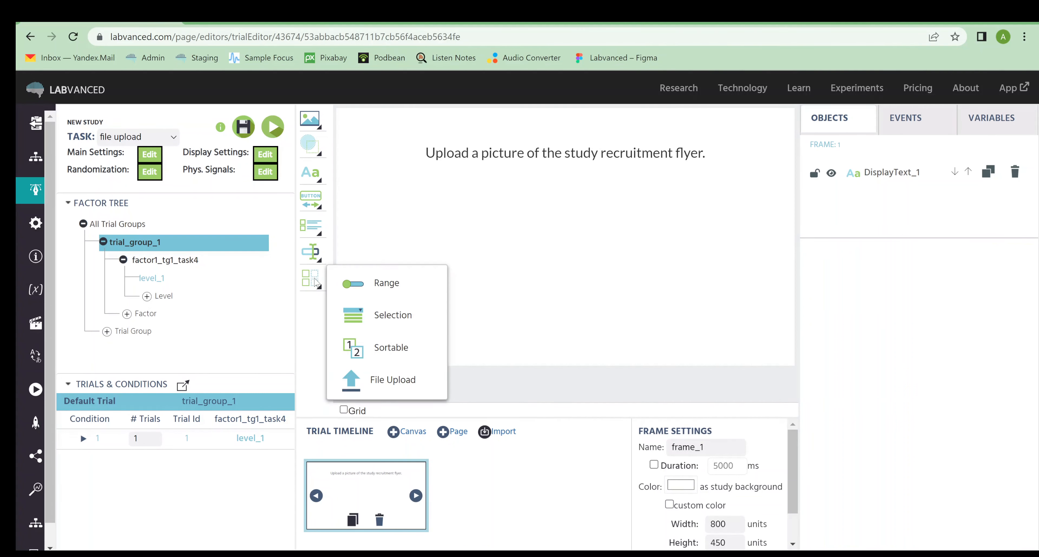
left_click(413, 380)
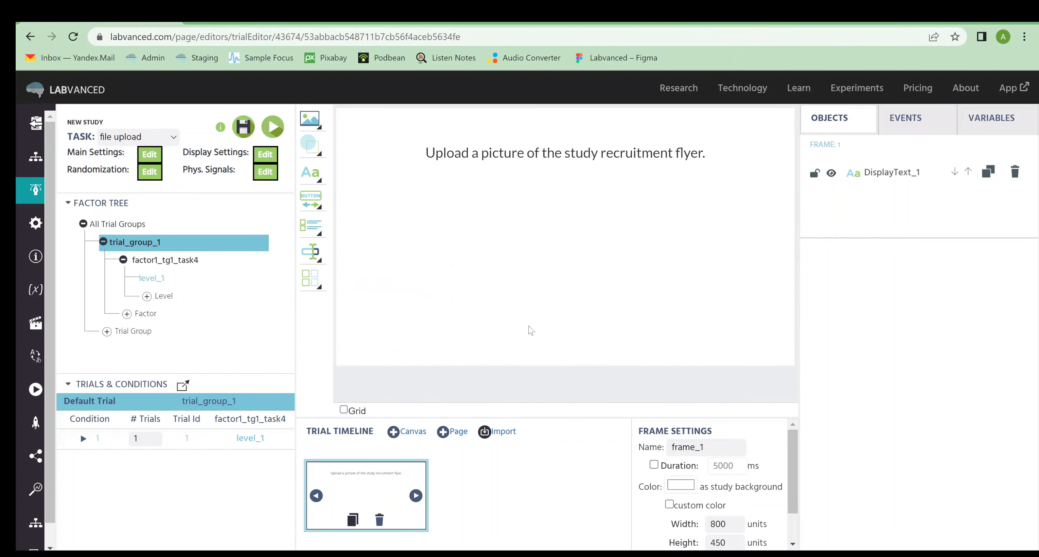
left_click(529, 330)
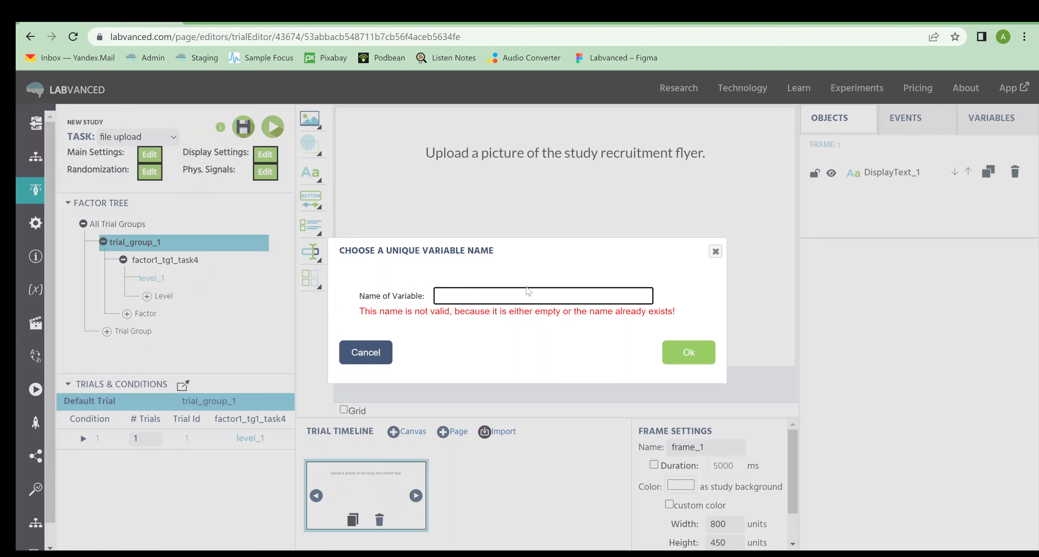
type("fi")
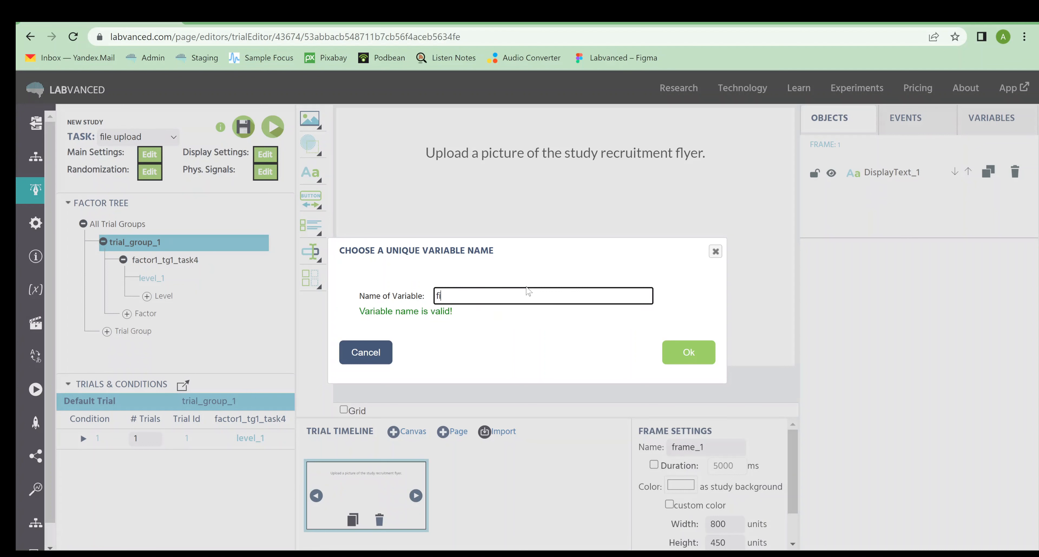
type("leUpload")
left_click(671, 353)
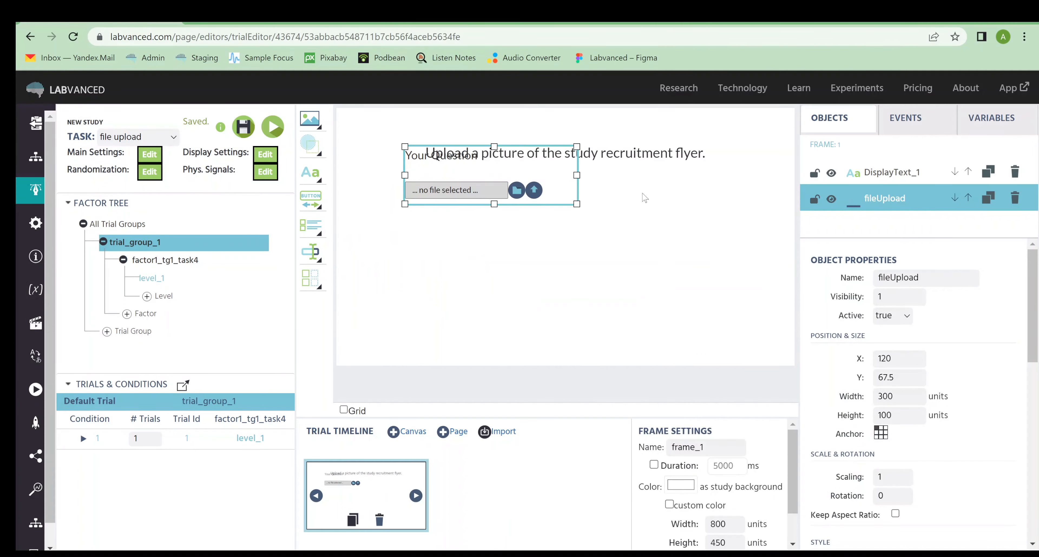
left_click_drag(556, 146, 620, 210)
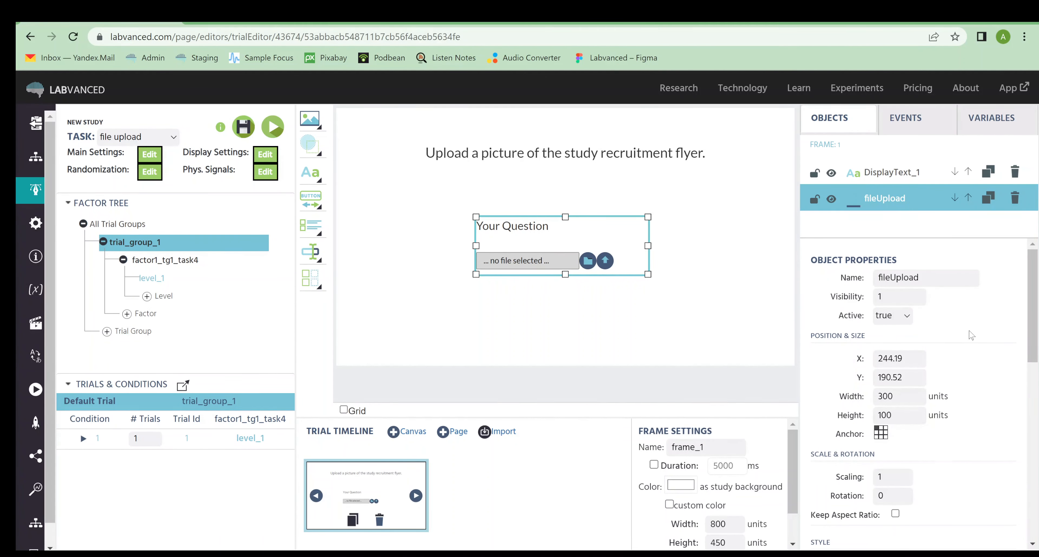
- Try toggling the question header, required and selected filename options of the fileUpload object
scroll(970, 323, "down", 10)
scroll(971, 334, "down", 2)
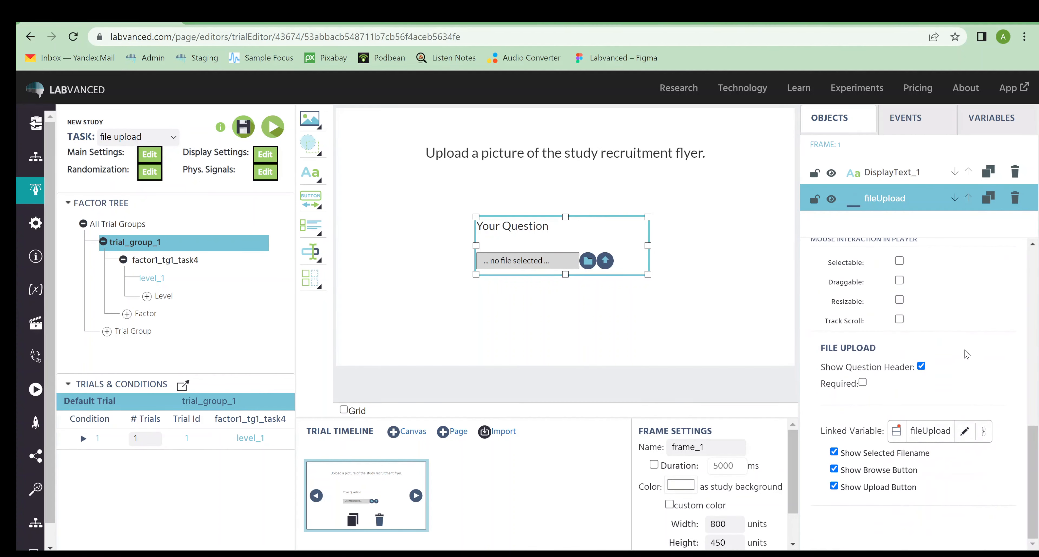
left_click(922, 368)
left_click(921, 368)
left_click(865, 383)
left_click(863, 383)
mouse_move(944, 437)
left_click(834, 452)
left_click(834, 451)
left_click(681, 304)
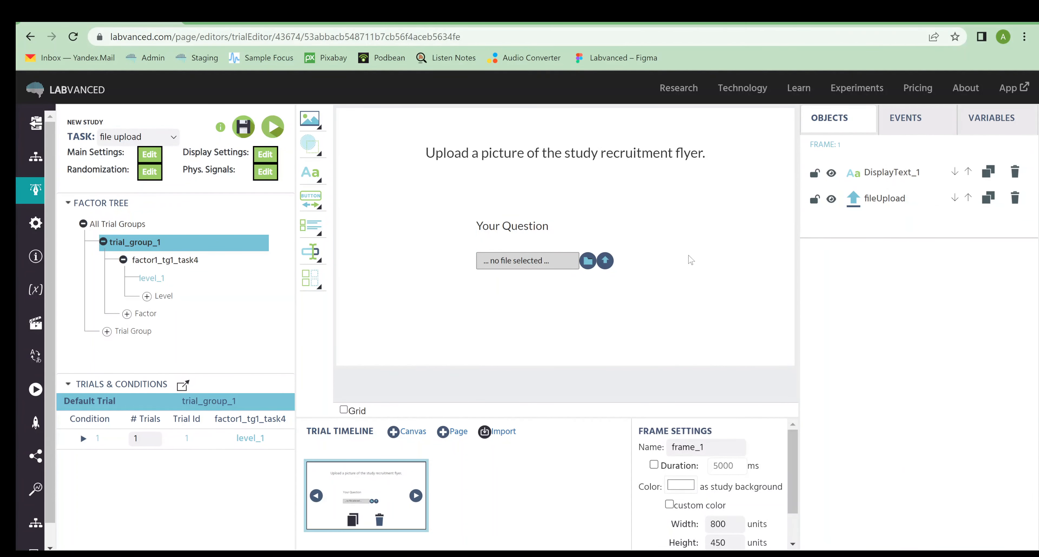
- Create a frame event for this frame only, keeping the default name, with the Frame Start trigger
left_click(899, 126)
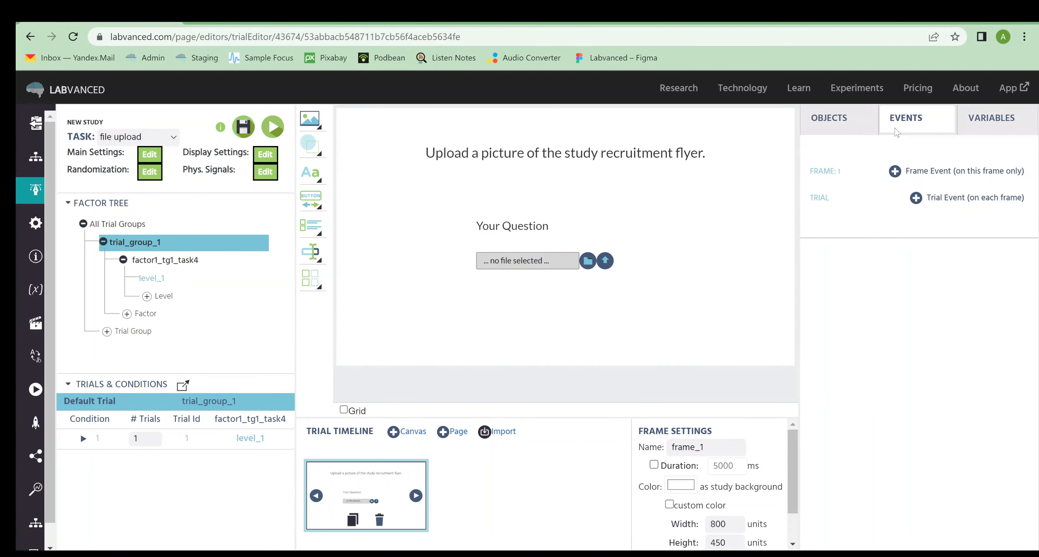
left_click(894, 171)
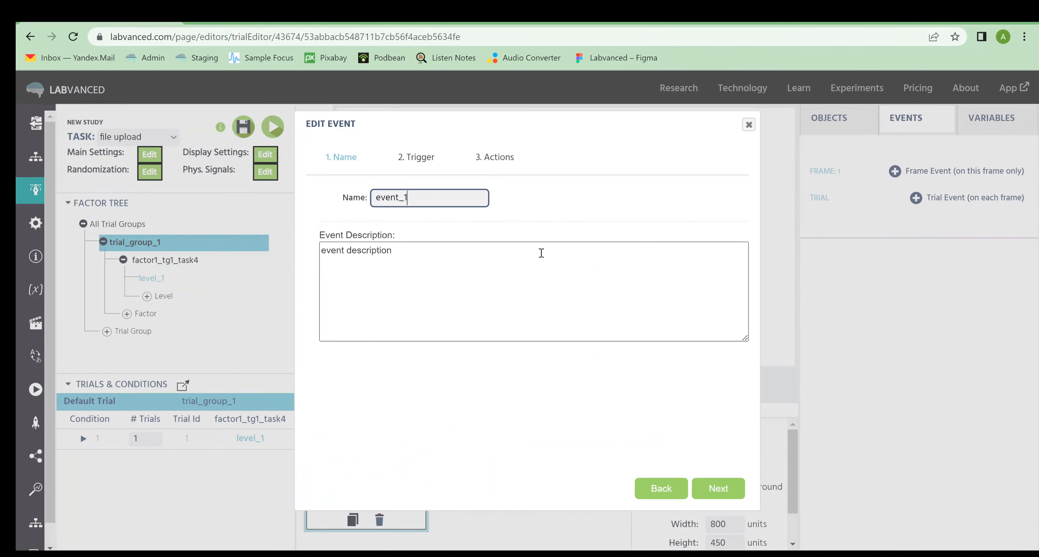
left_click(718, 488)
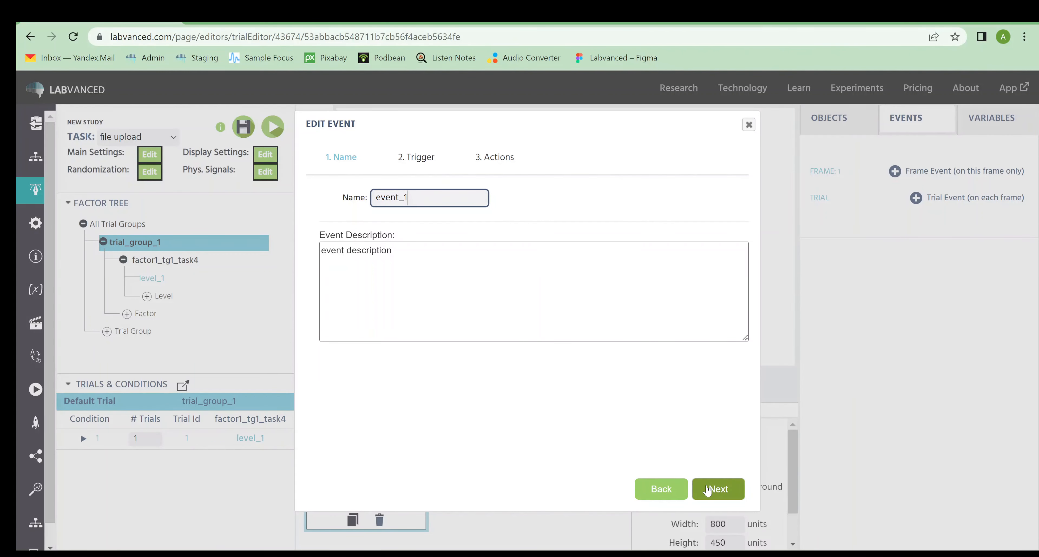
left_click(414, 196)
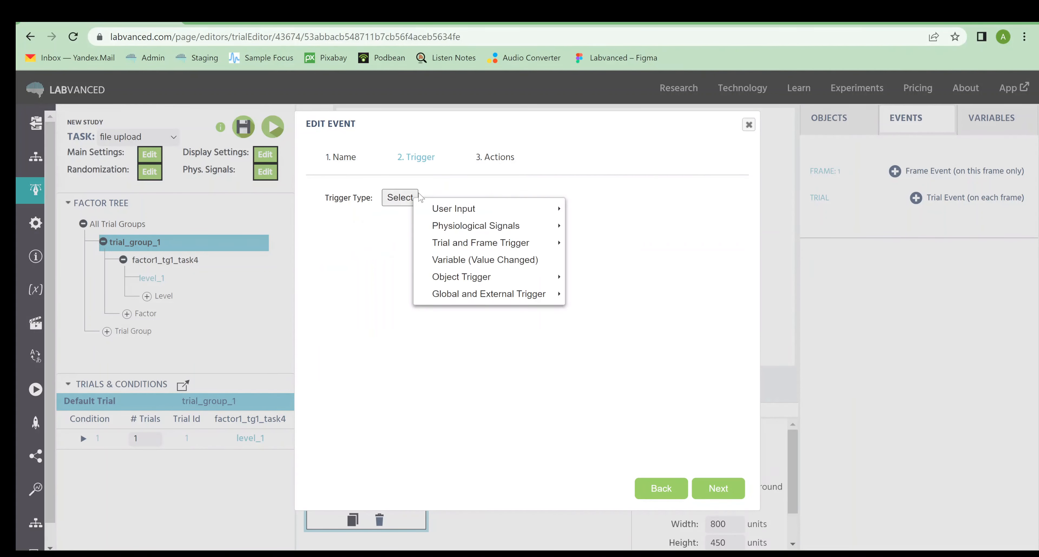
mouse_move(523, 243)
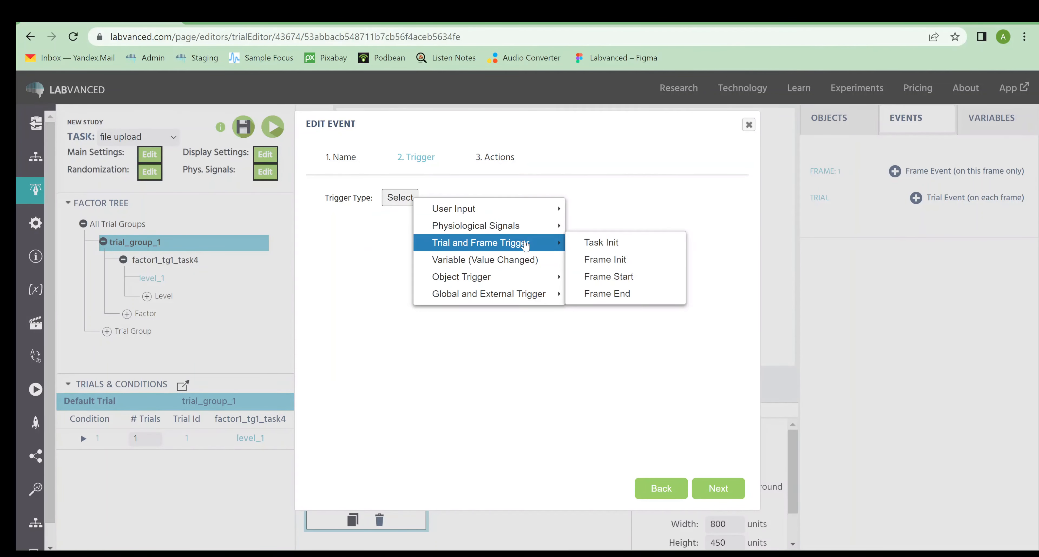
left_click(630, 278)
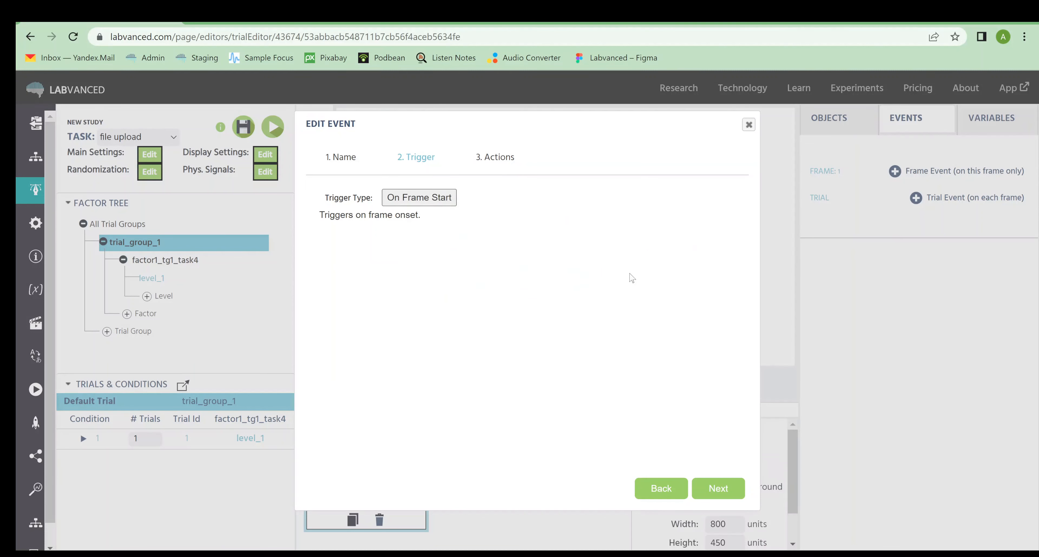
left_click(711, 487)
- Add a Control Object action to the event, targeting fileUpload with the effect ChooseFile
left_click(356, 197)
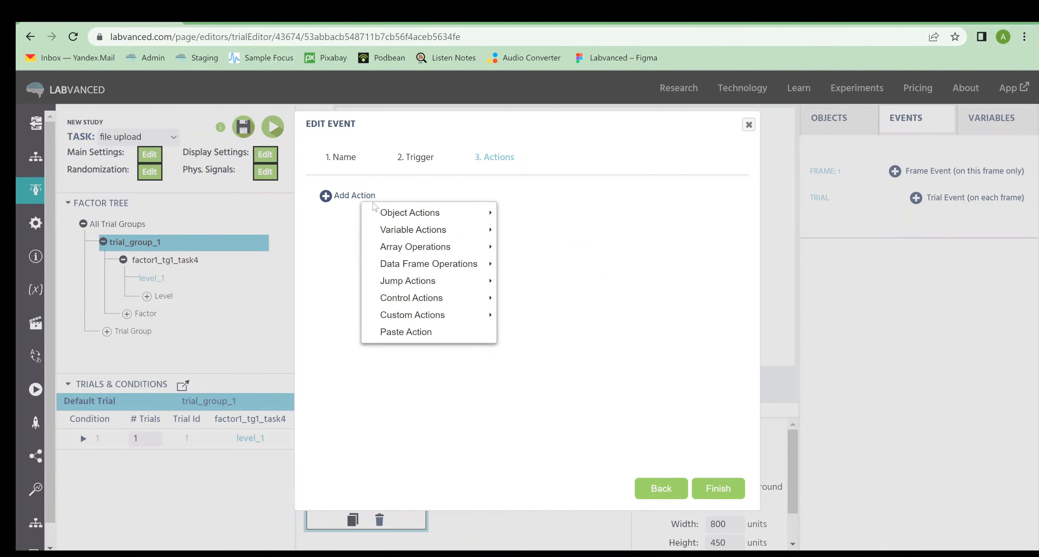
mouse_move(465, 213)
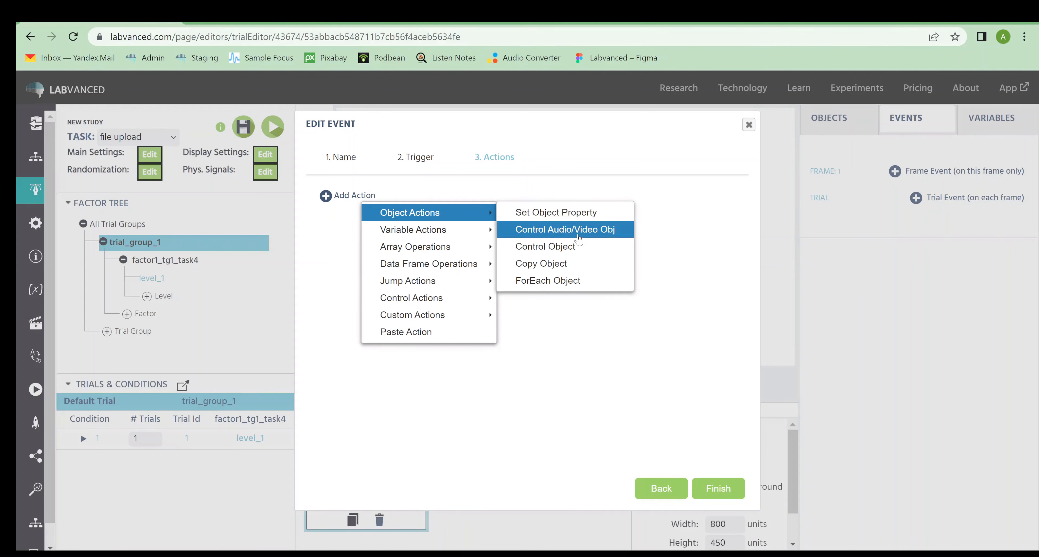
left_click(579, 251)
left_click(431, 232)
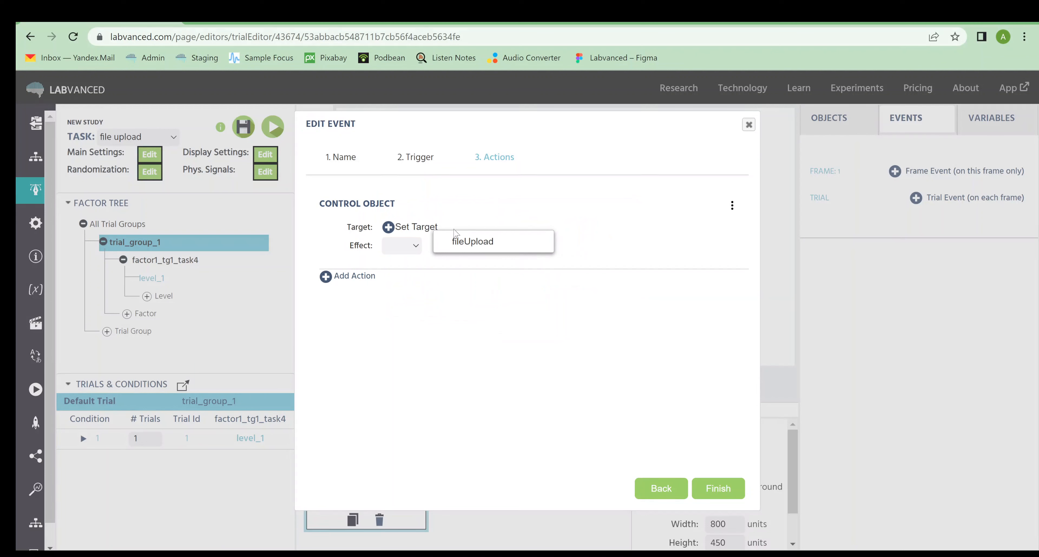
left_click(505, 244)
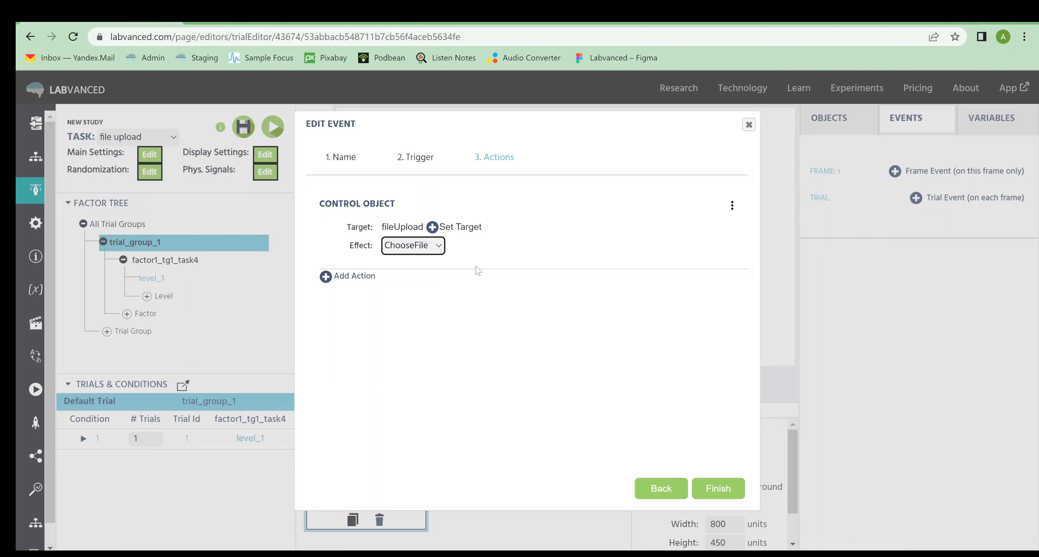
left_click(517, 211)
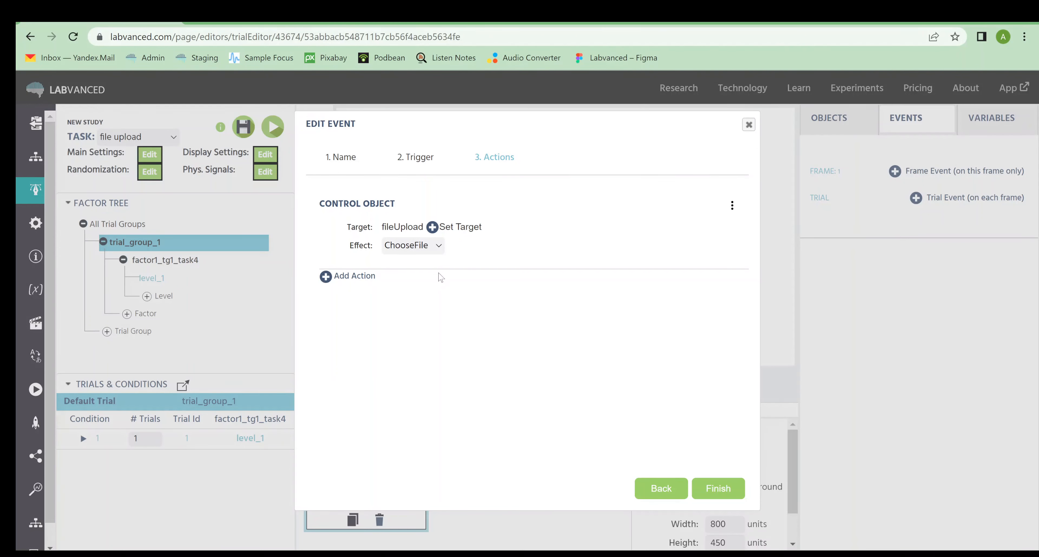
- Change the effect of the Control Object action to StartUpload
left_click(441, 277)
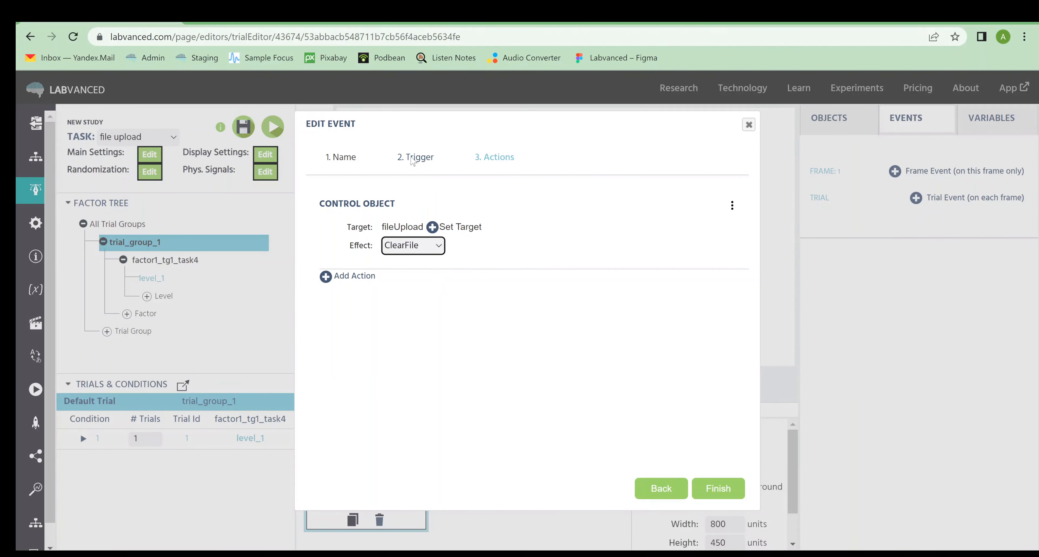
left_click(434, 249)
left_click(430, 261)
left_click(527, 254)
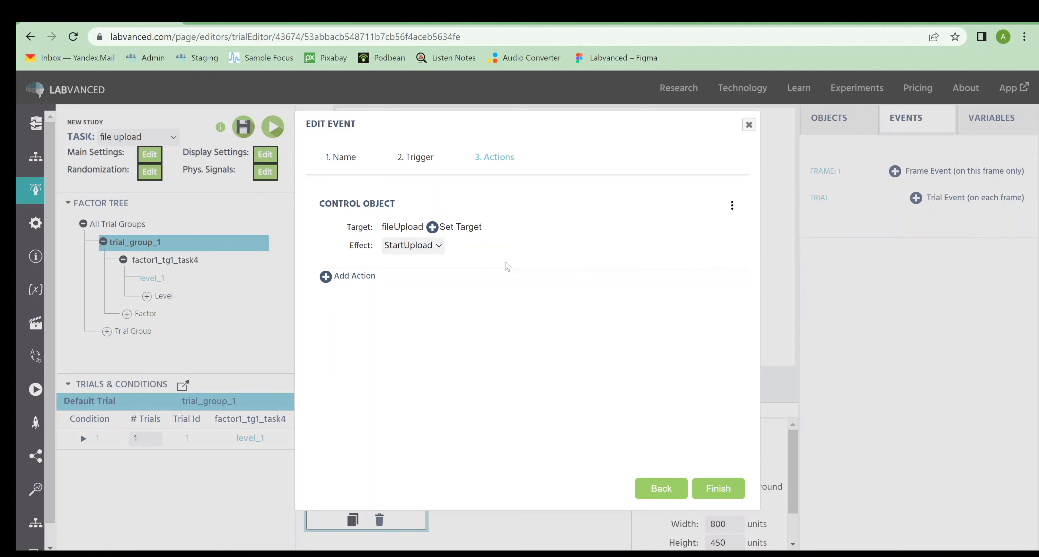
- Add a Delayed Actions (Time Callback) action below the Control Object action
left_click(362, 281)
mouse_move(385, 291)
mouse_move(469, 383)
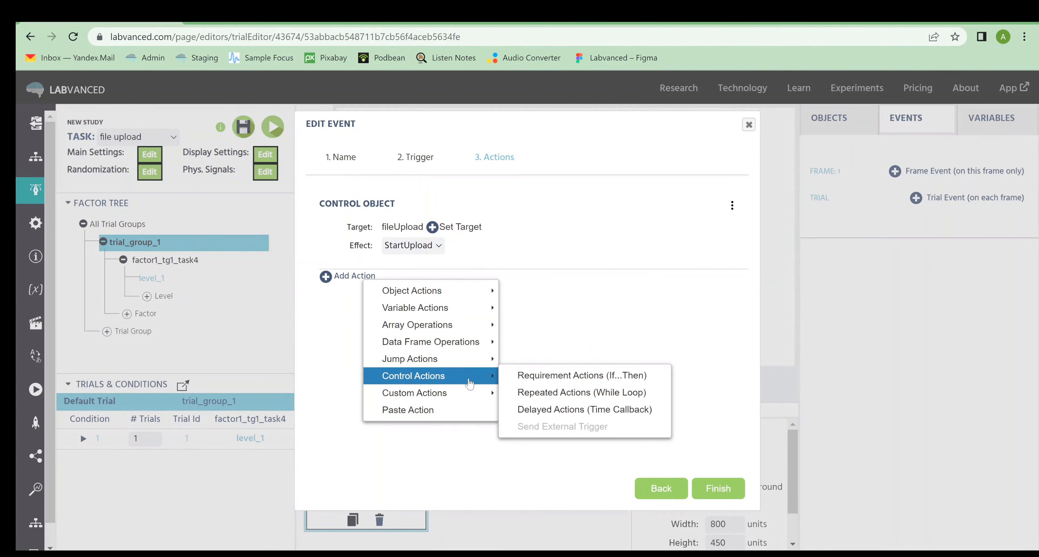
left_click(600, 415)
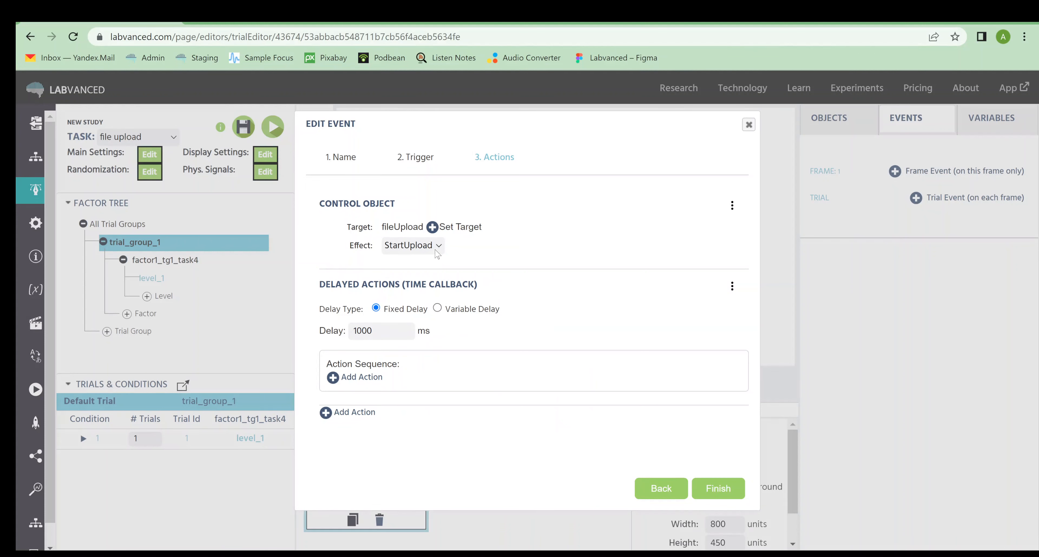
left_click_drag(494, 237, 495, 280)
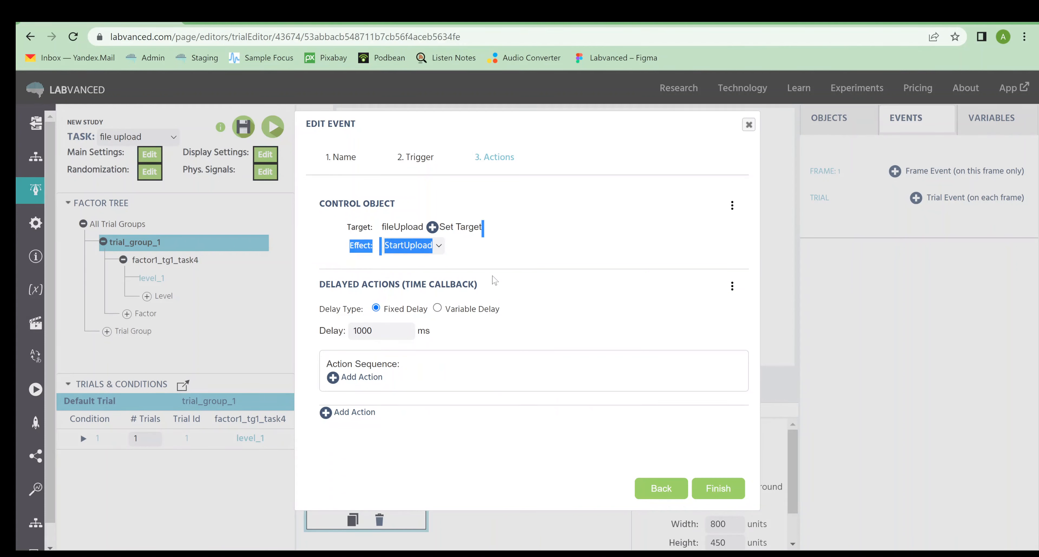
- Add a Control Object action inside the delayed action's sequence, targeting fileUpload with the effect ChooseFile
left_click(379, 378)
mouse_move(443, 387)
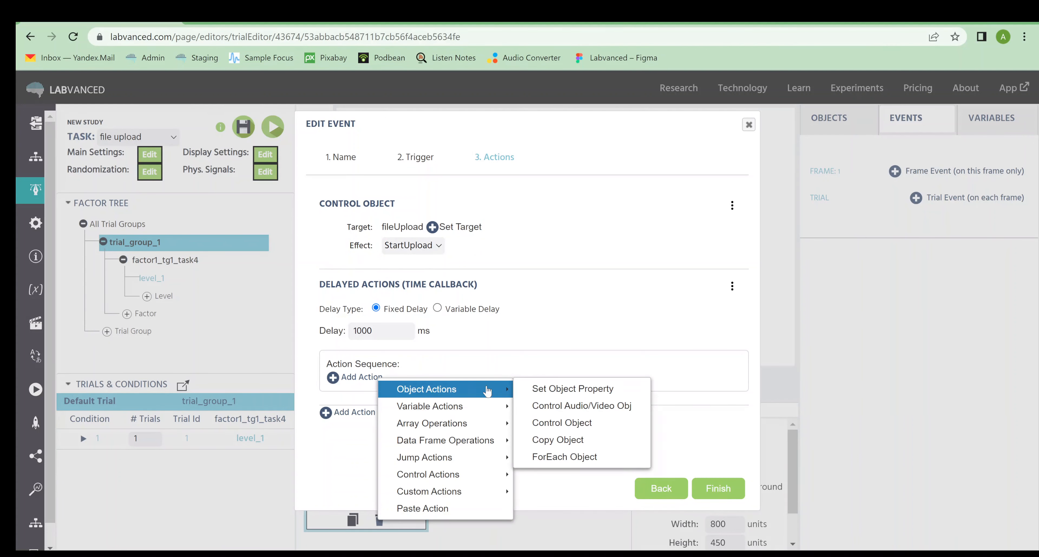
left_click(552, 422)
scroll(543, 364, "down", 1)
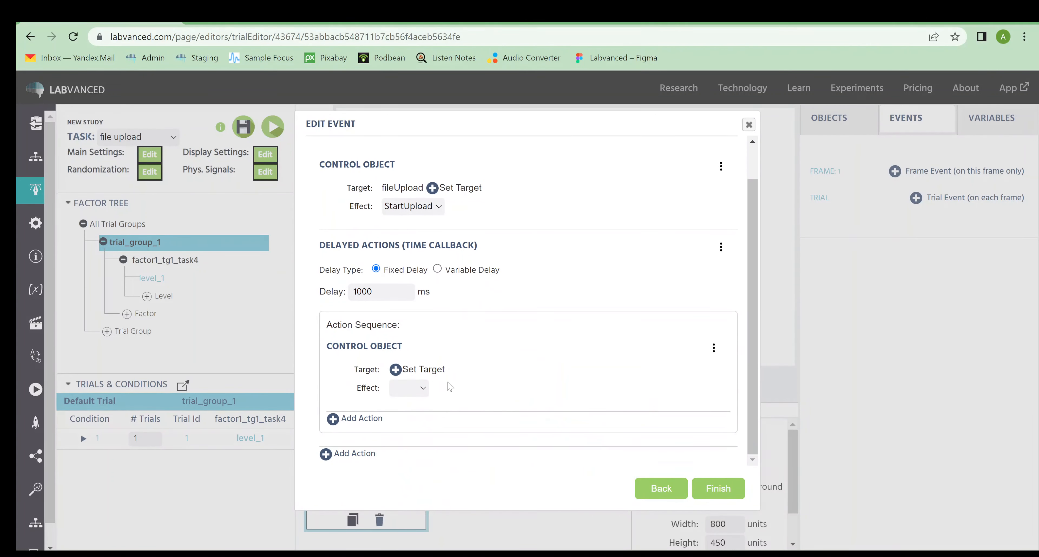
left_click(430, 370)
left_click(470, 383)
left_click(430, 399)
left_click(443, 435)
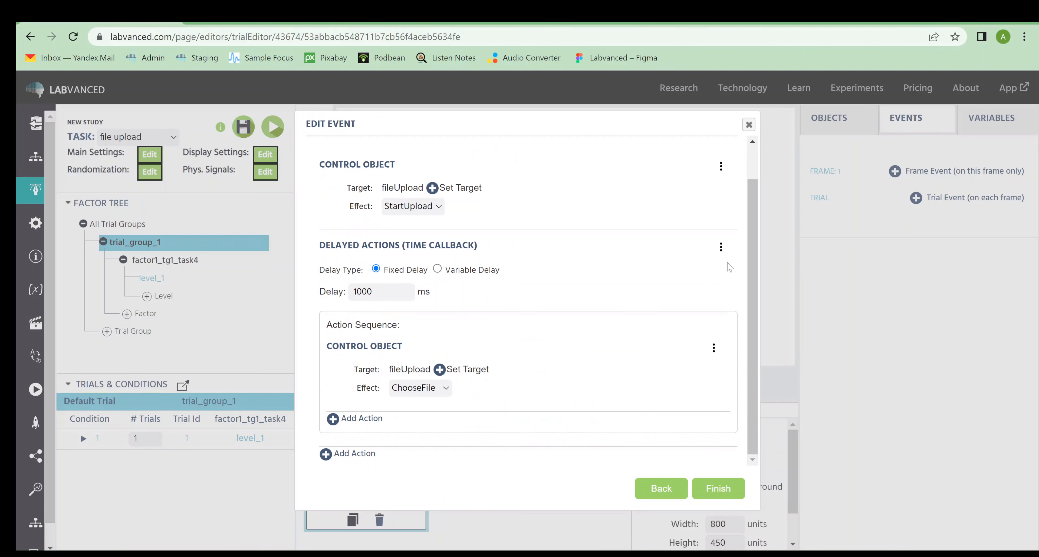
- Duplicate the delayed action together with its action sequence
left_click(721, 247)
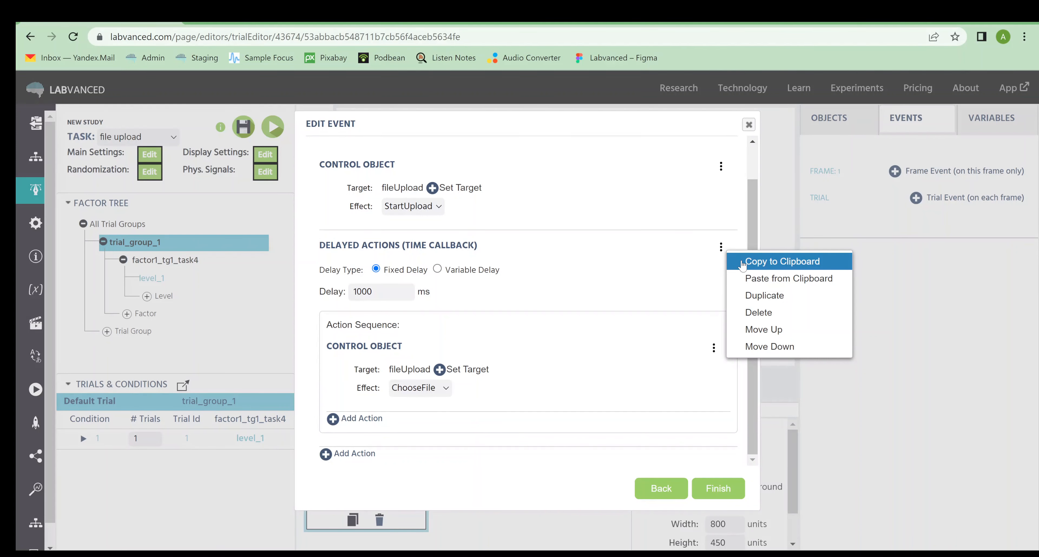
left_click(741, 299)
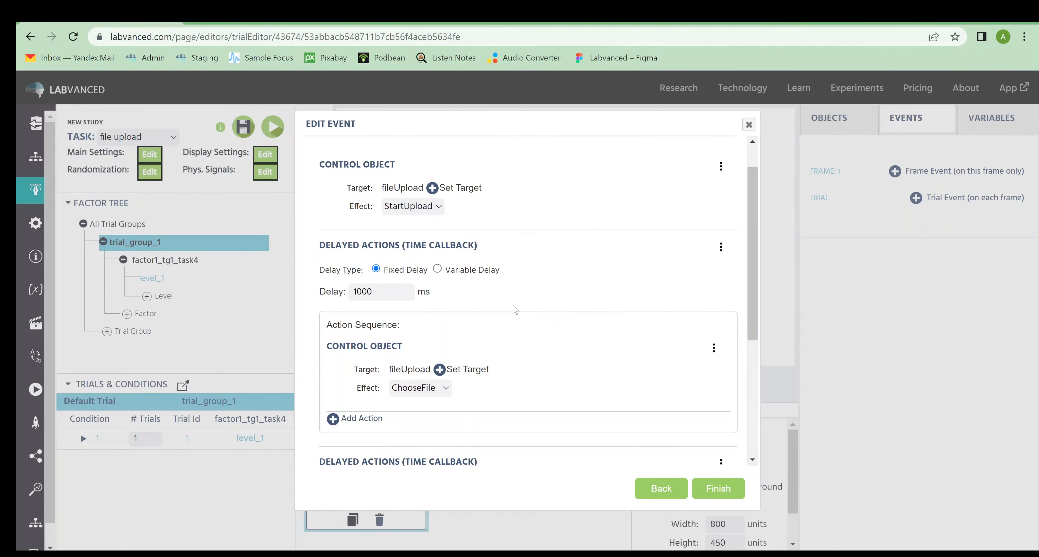
scroll(492, 306, "down", 5)
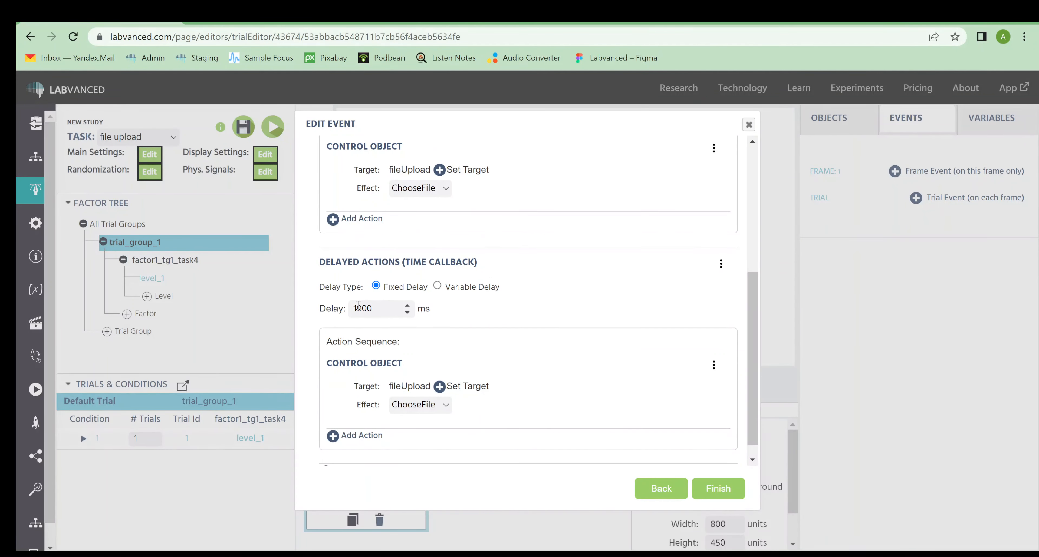
- Set the duplicated delayed action's delay to 3000 ms and its Control Object effect to StartUpload, and finish the event
left_click(359, 307)
key("BackSpace")
type("3")
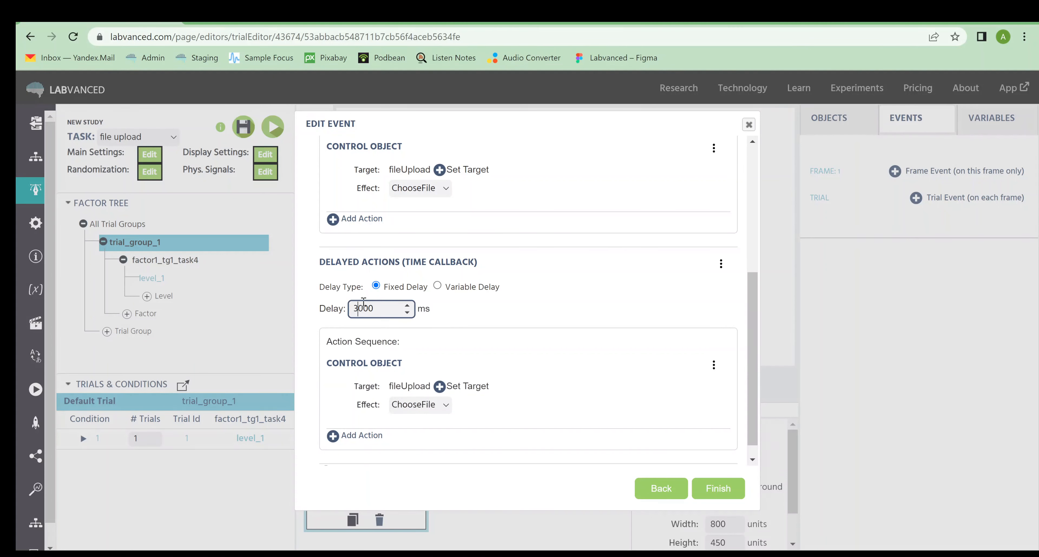
left_click(470, 308)
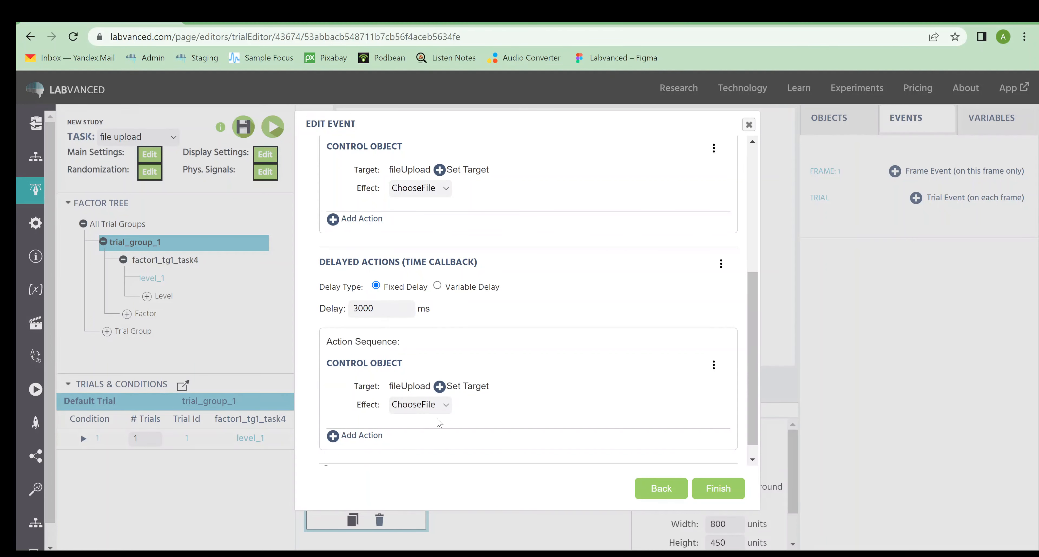
left_click(441, 428)
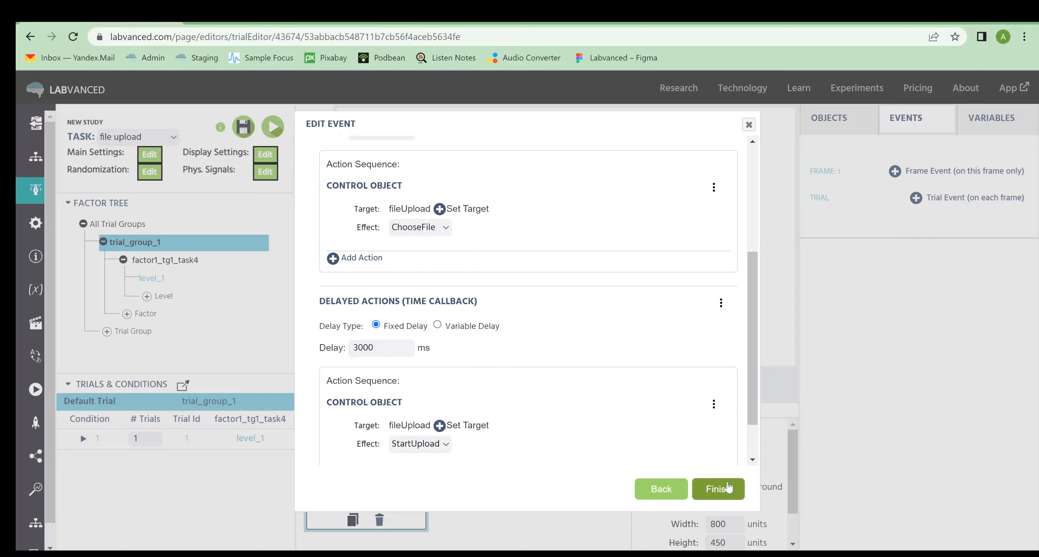
left_click(717, 488)
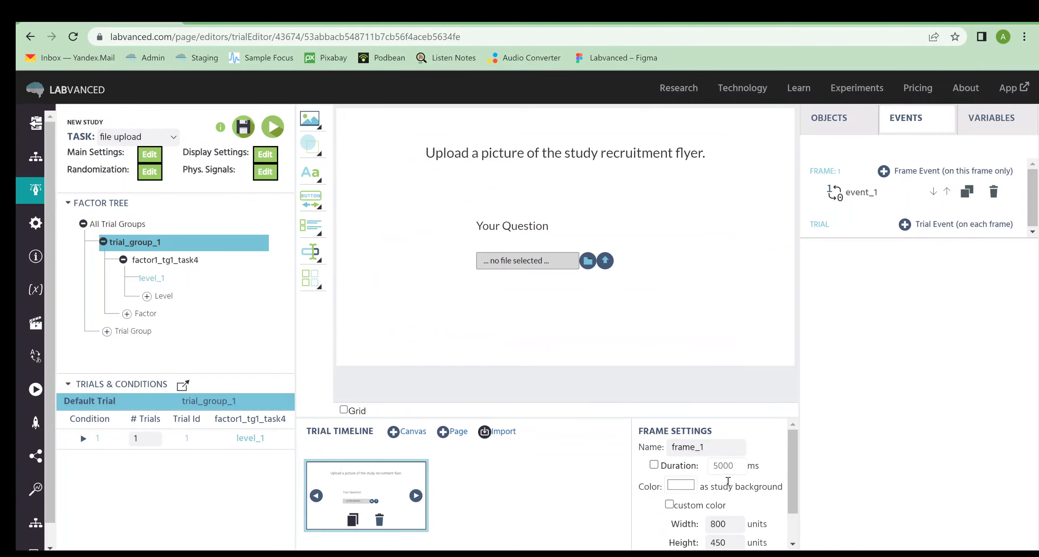